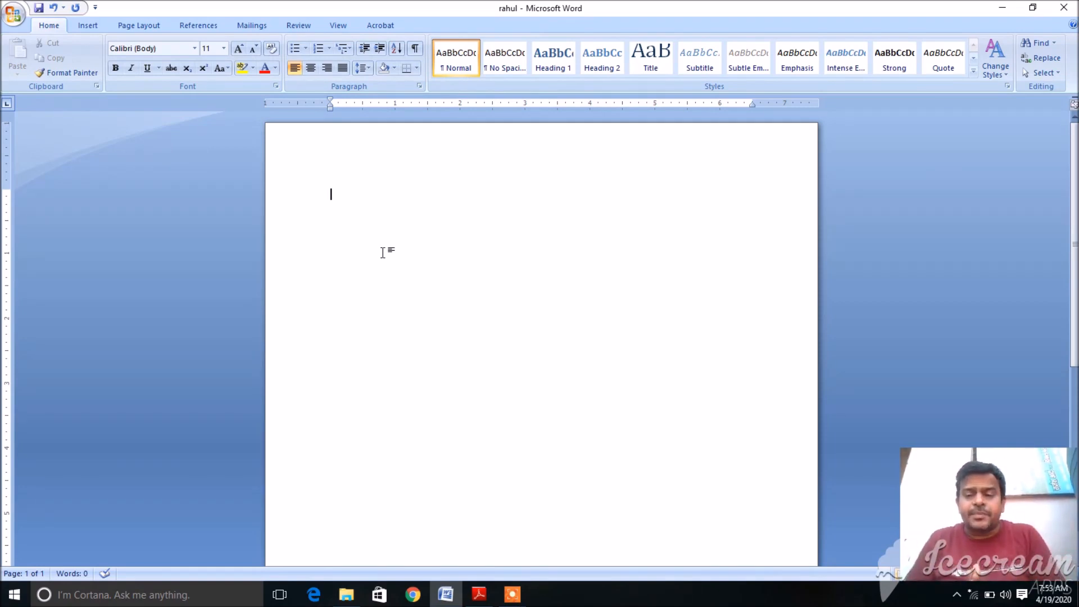
Generate sample paragraphs in the empty document with =rand(3,4)
text(=)
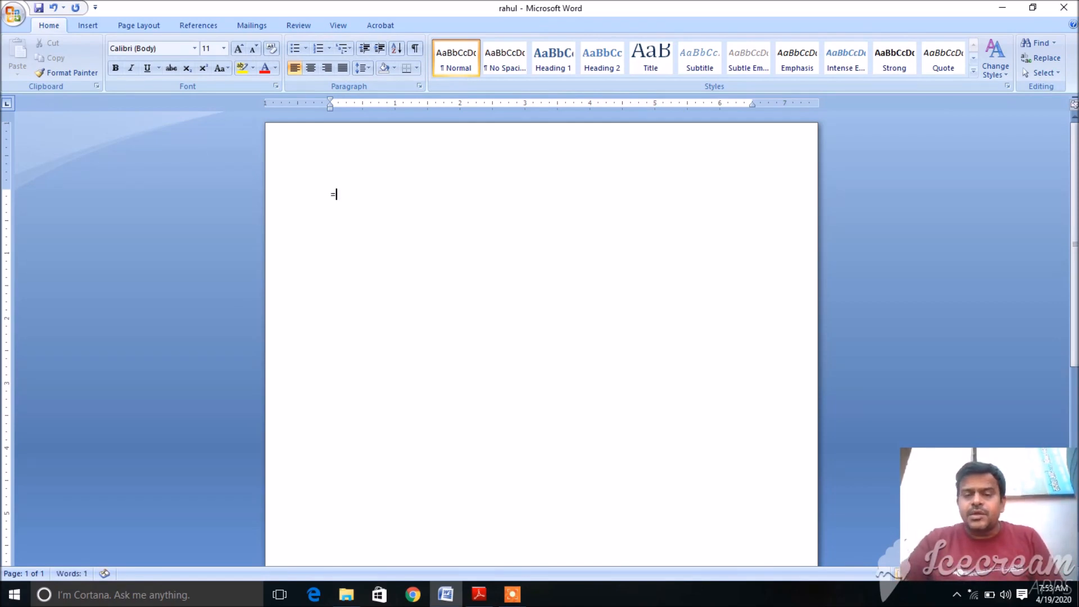
text(RAND)
key(BackSpace)
key(BackSpace)
text(rand(3,4))
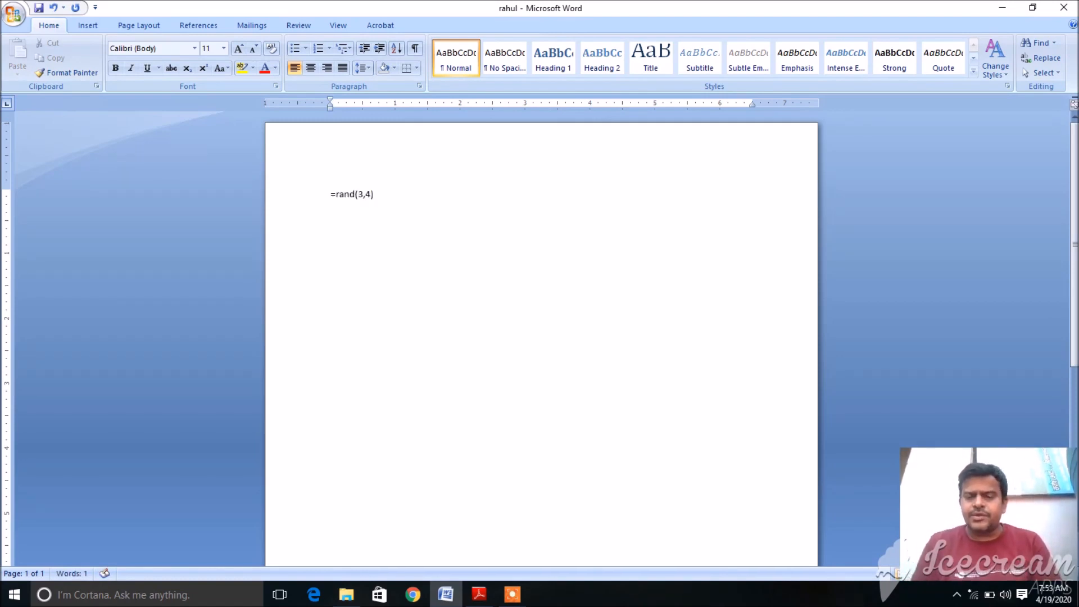
key(Return)
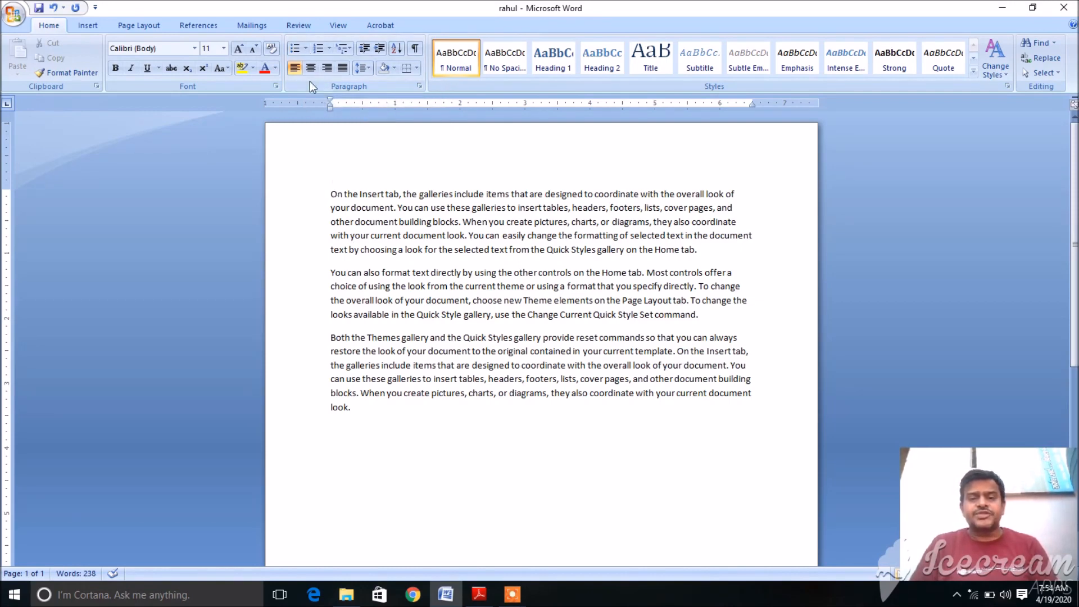
Apply hollow circle bullets to the first paragraph and merge the second paragraph into the list as its own bullet
click(305, 48)
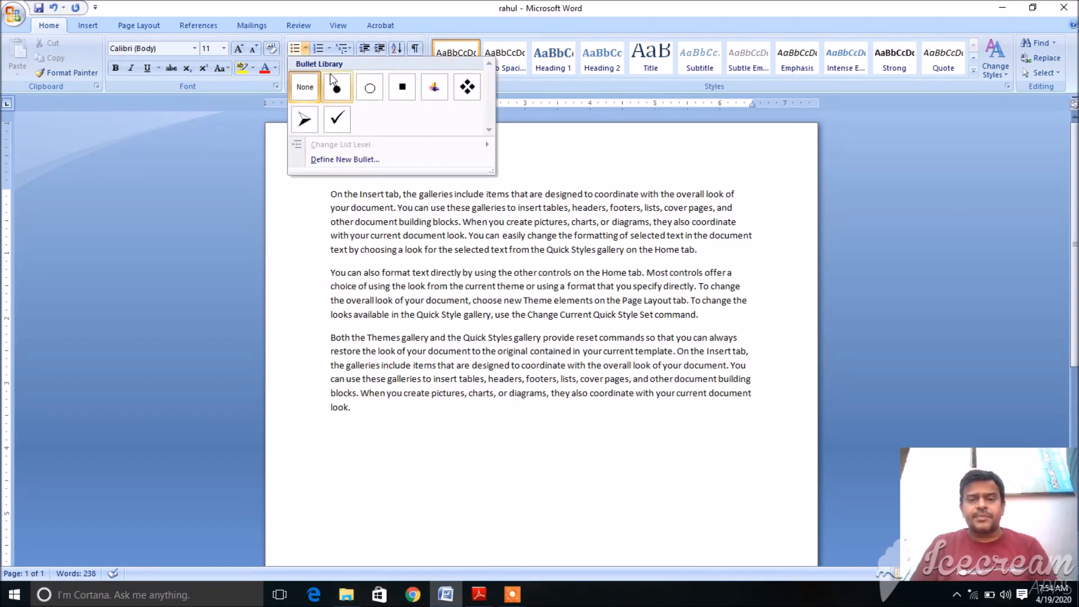
click(370, 89)
click(467, 268)
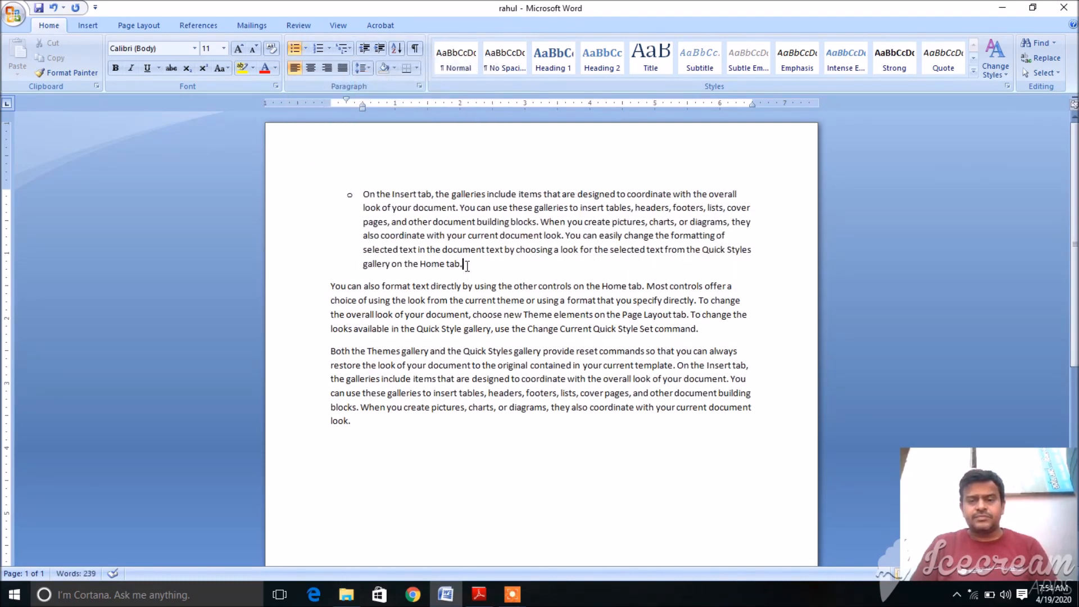
key(Return)
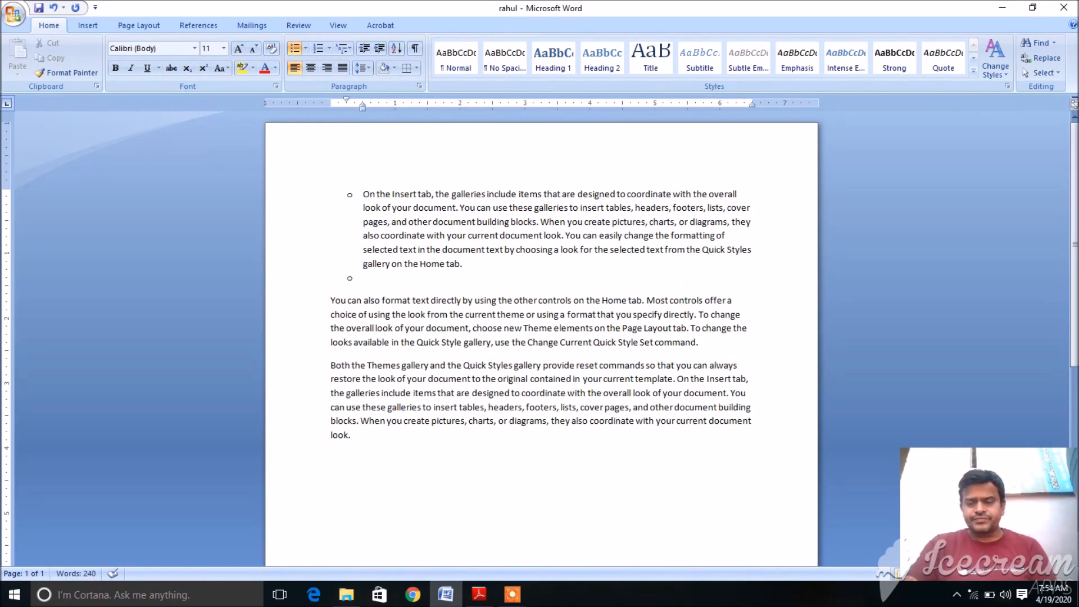
key(Delete)
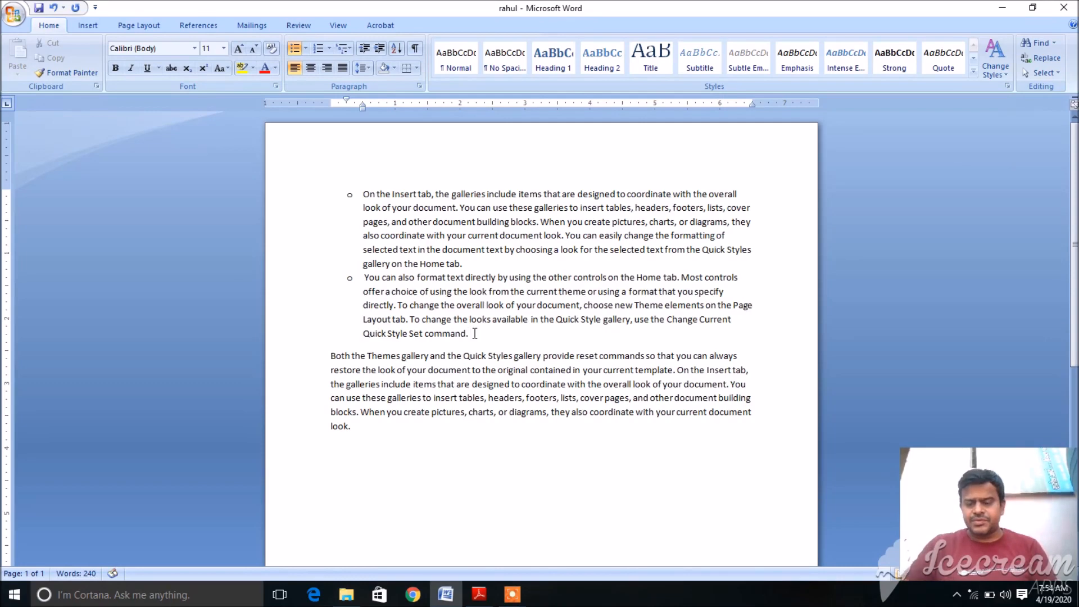
Make the third paragraph a new bullet of the same list, removing the blank lines before it
key(Right)
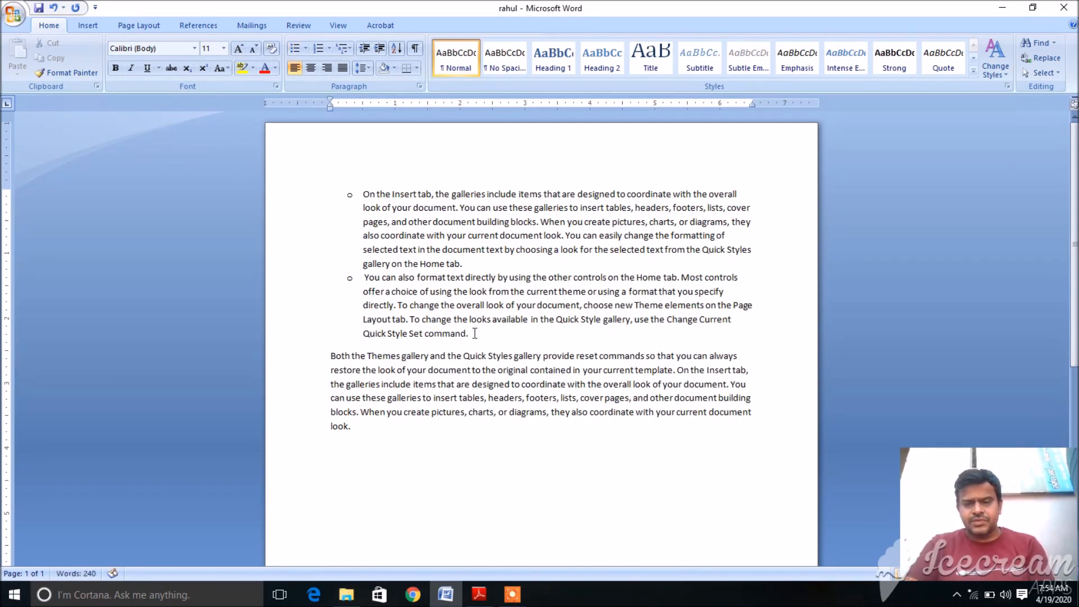
key(Return)
key(Up)
key(Up)
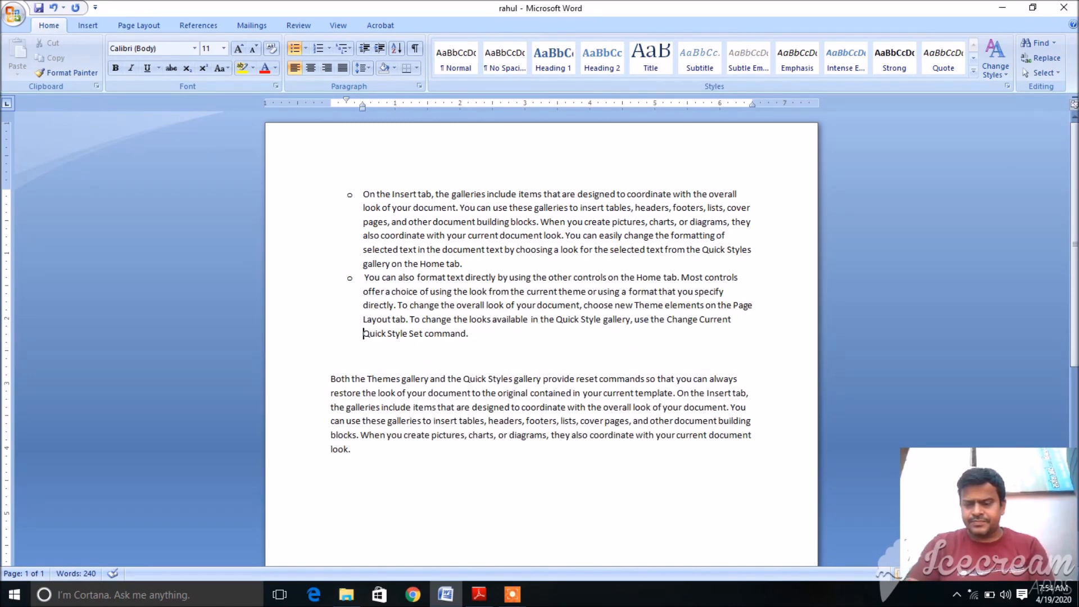
key(Return)
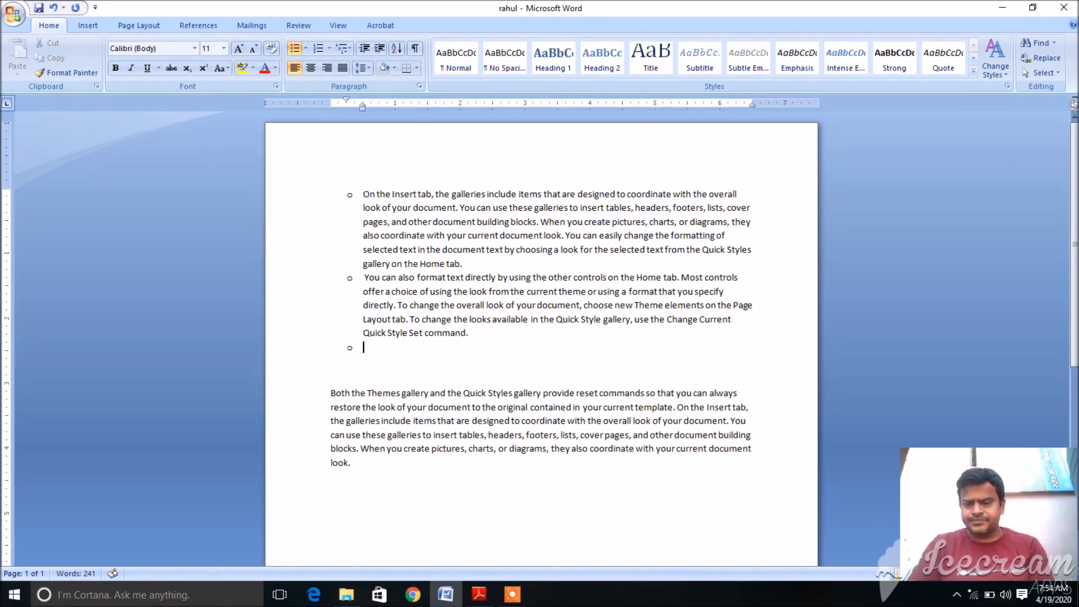
key(Delete)
key(Delete)
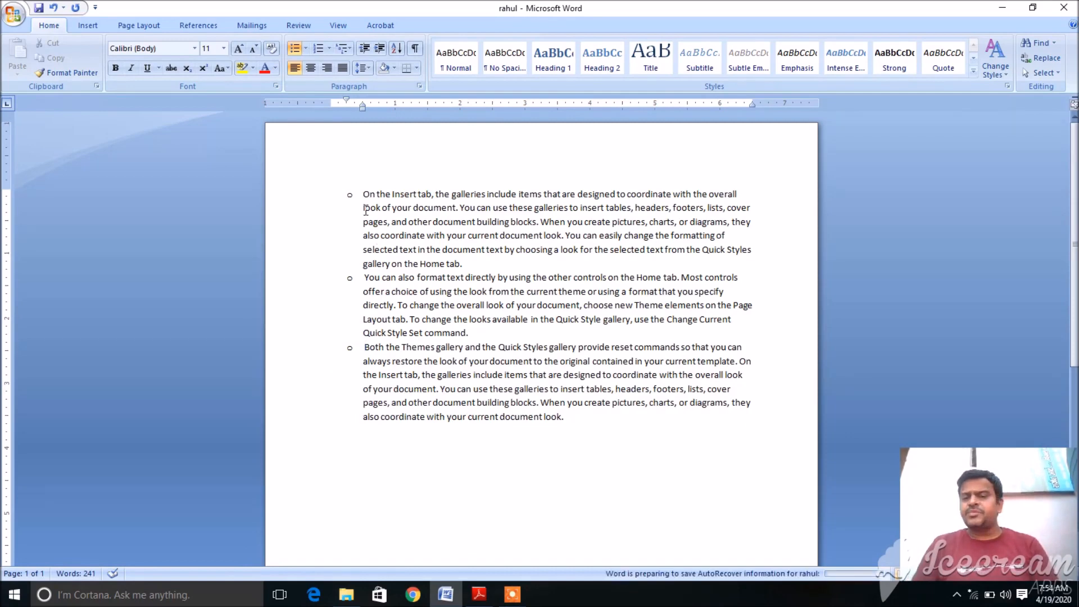
Change the bullets of all three paragraphs to arrowheads, and finally to the four-diamond style
drag(363, 195, 355, 436)
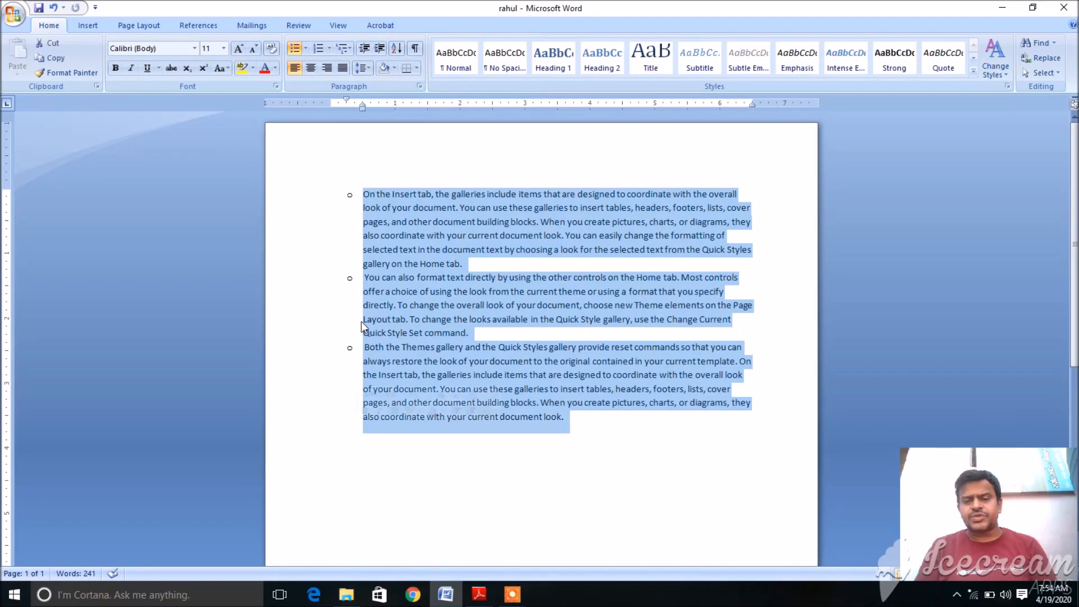
click(306, 49)
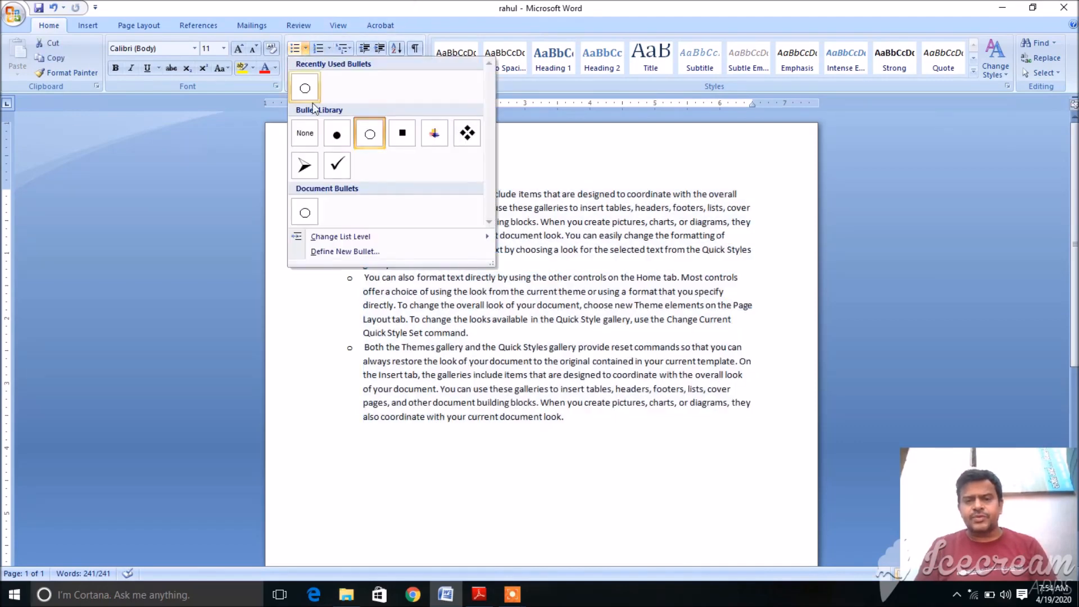
click(304, 166)
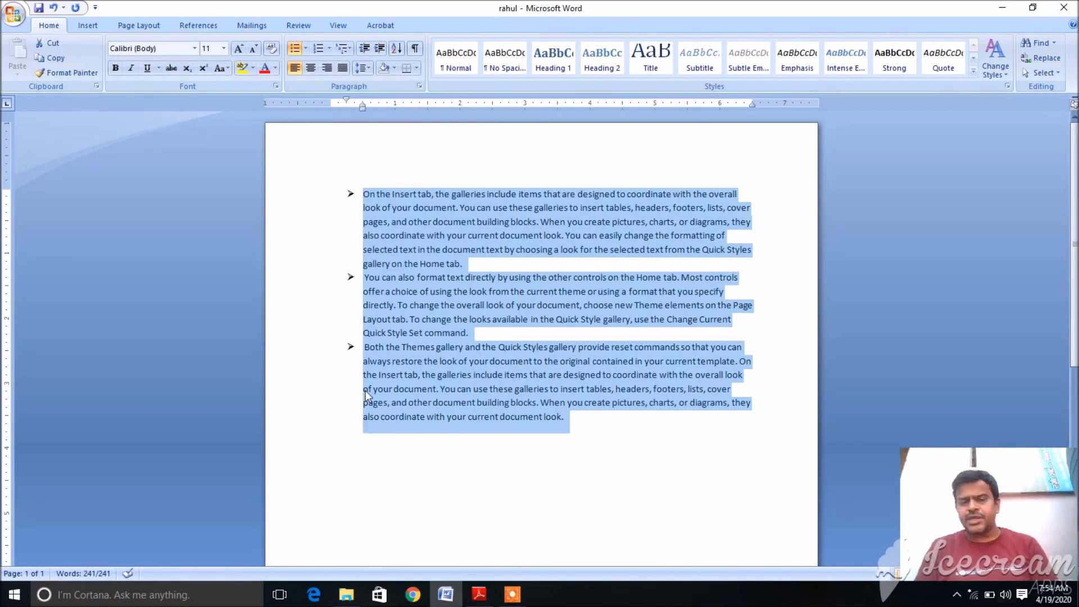
click(306, 50)
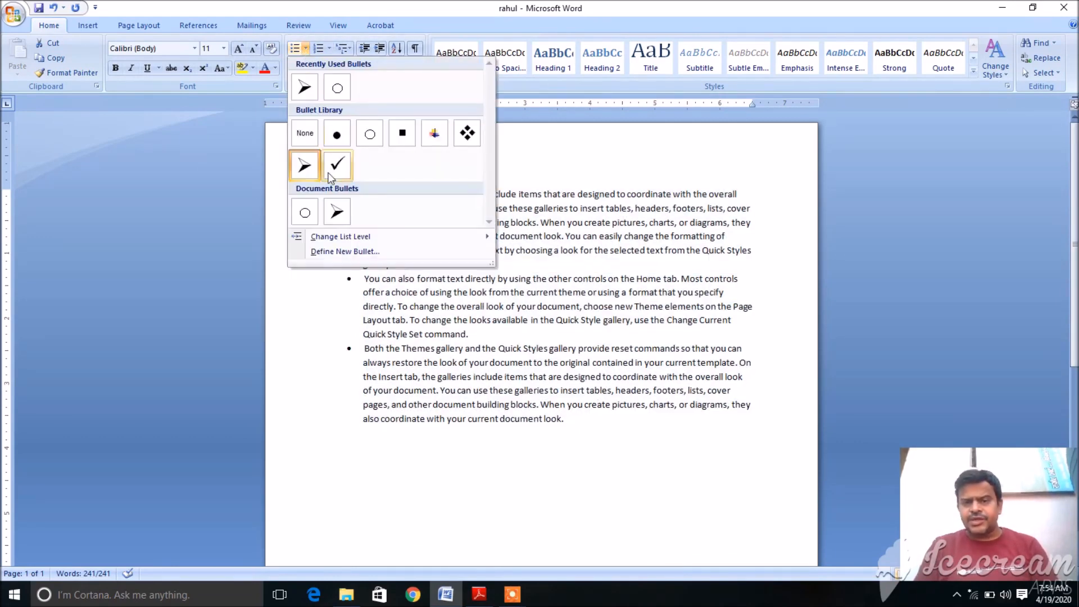
click(465, 130)
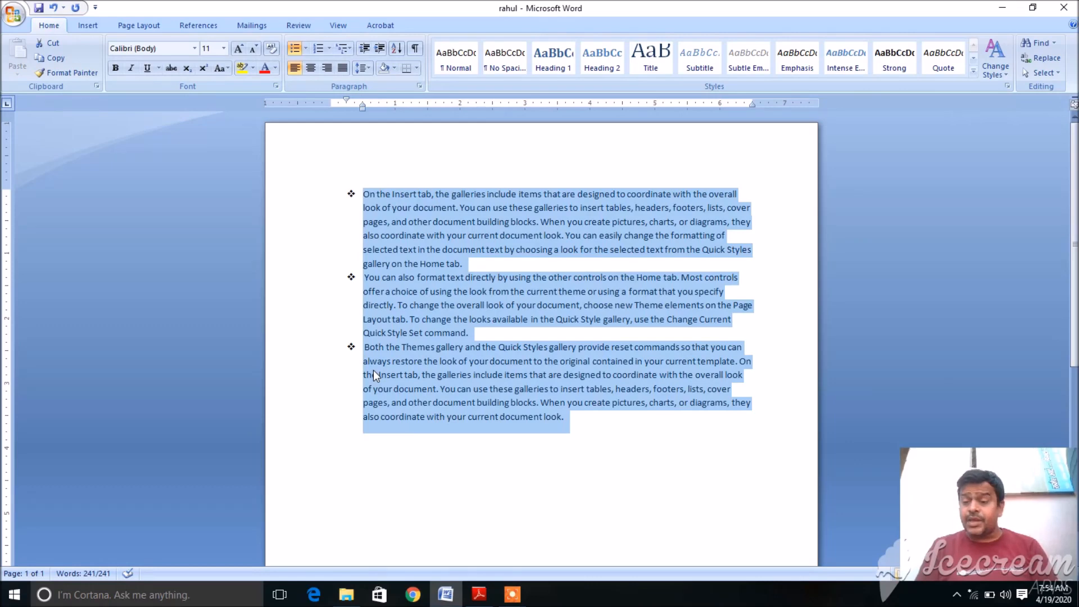
Number the three selected paragraphs in the 1) 2) 3) format, and switch them to I. II. III. numerals
click(330, 48)
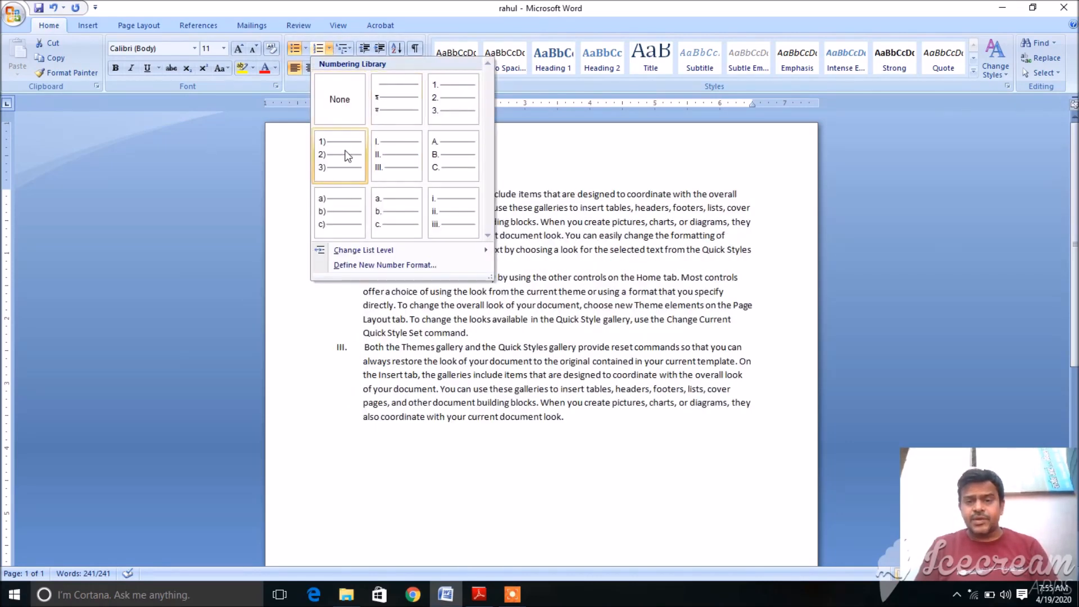
click(331, 155)
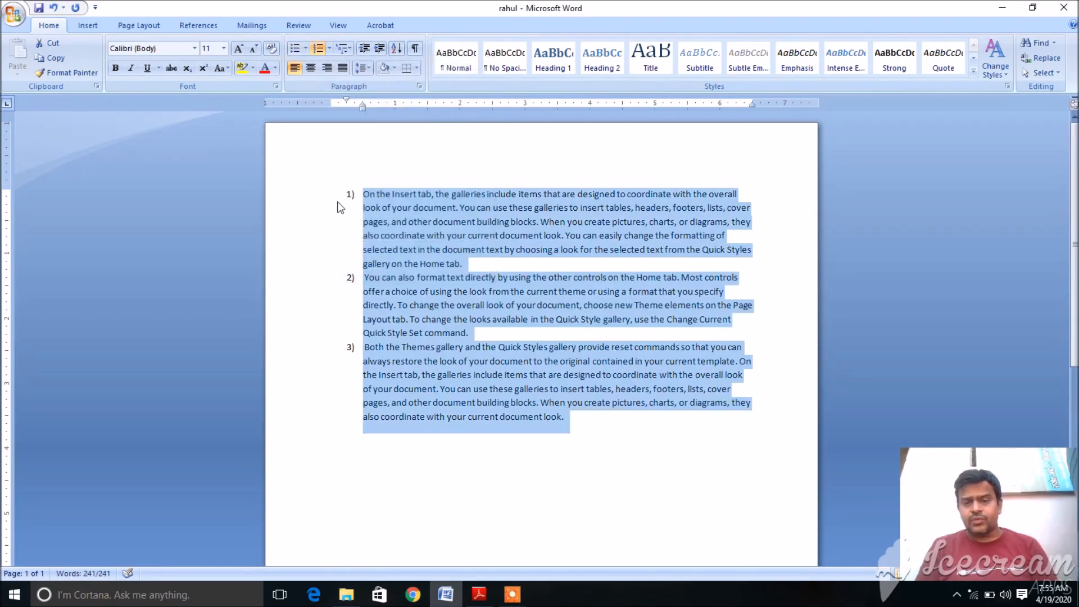
click(329, 51)
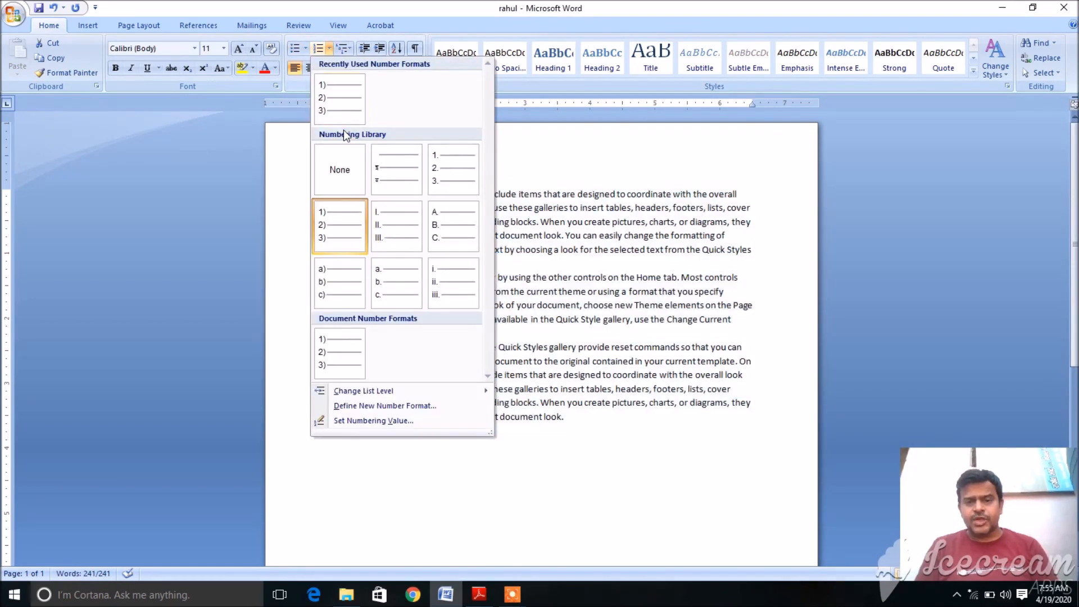
click(392, 231)
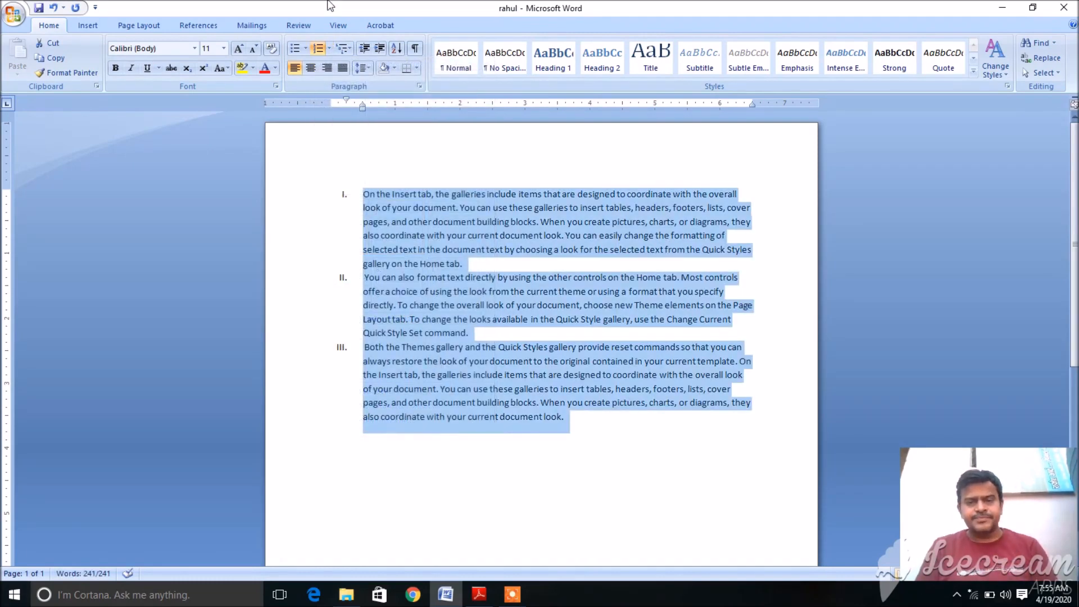
Remove the numbering from all three paragraphs and clear the selection
click(330, 50)
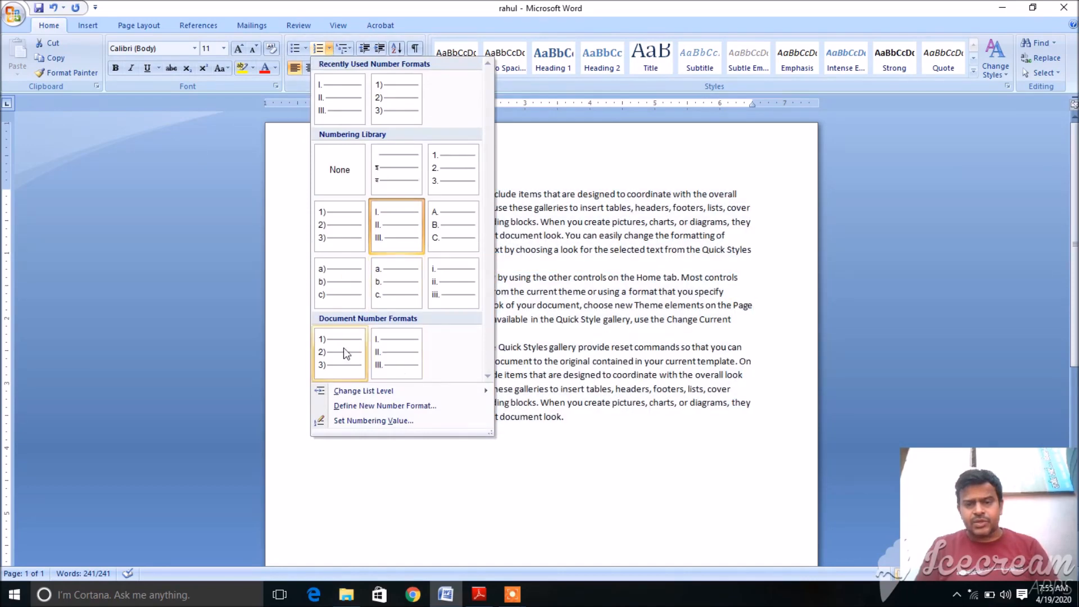
click(329, 170)
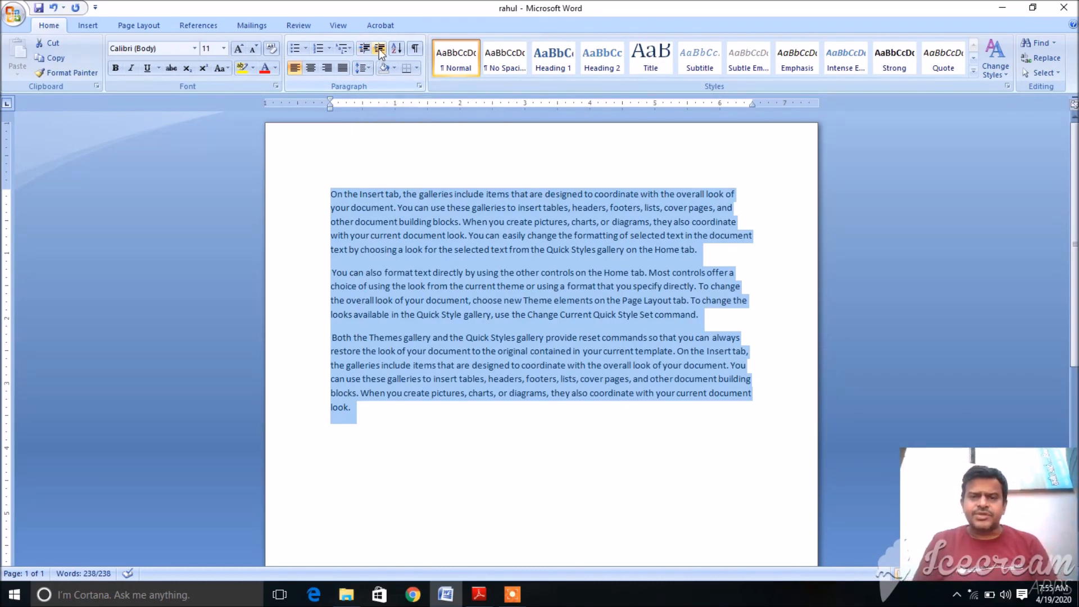
click(403, 163)
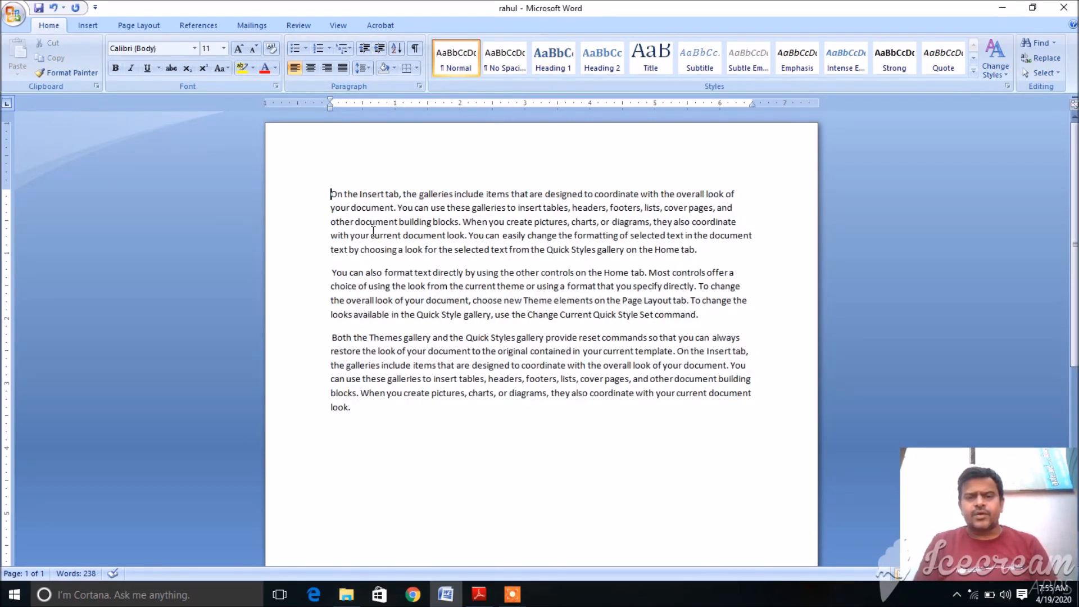
Increase the first paragraph's left indent by three levels and decrease it back to the margin
click(365, 54)
click(365, 54)
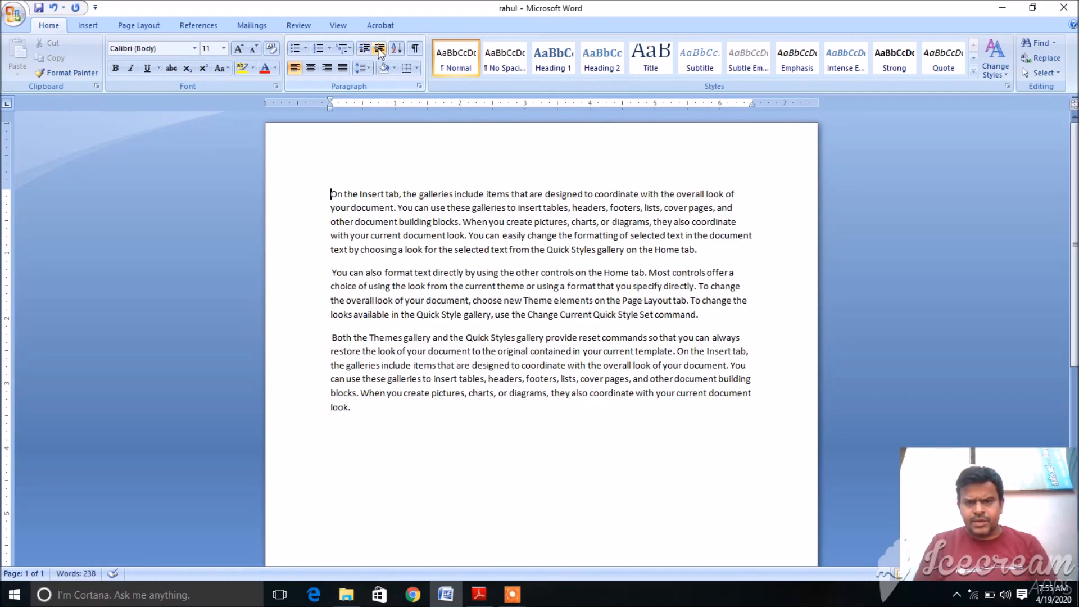
click(380, 50)
click(380, 49)
click(378, 49)
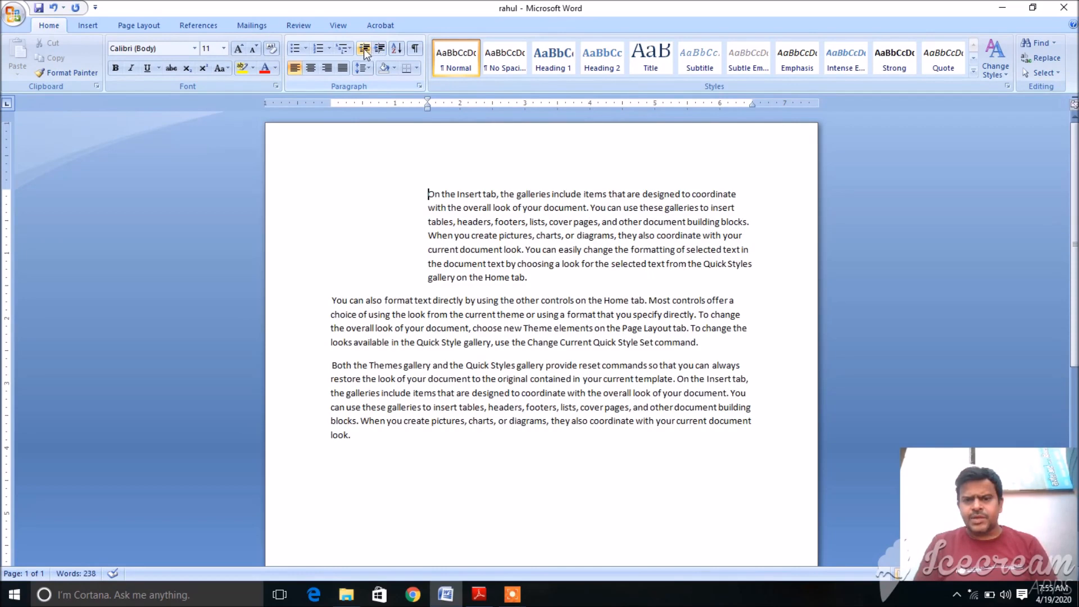
click(364, 49)
click(364, 49)
click(365, 49)
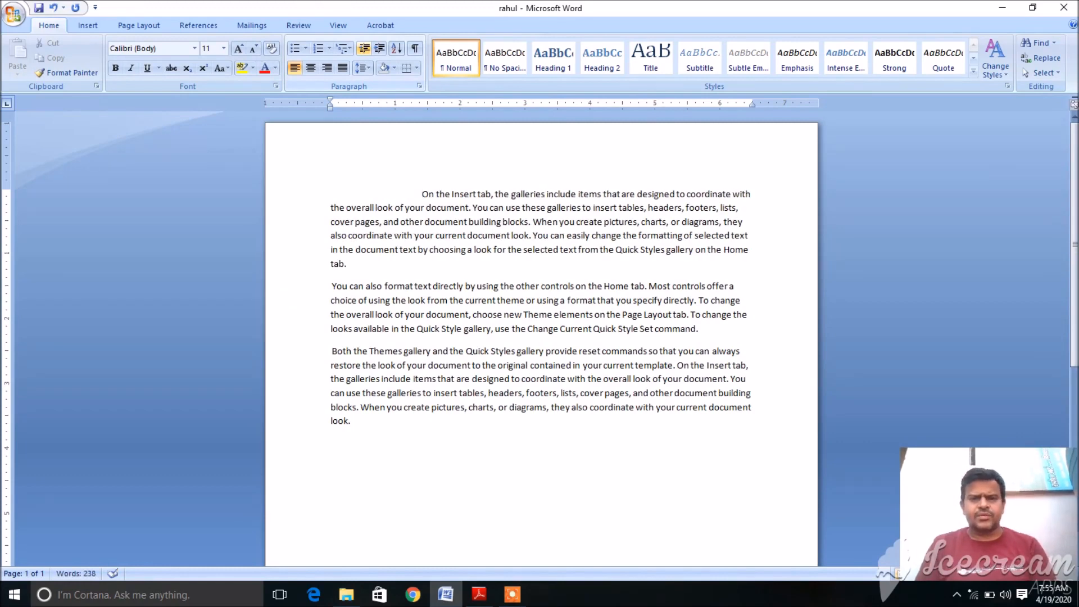
Indent the first paragraph by two levels and bring it back to the margin again
click(380, 50)
click(380, 50)
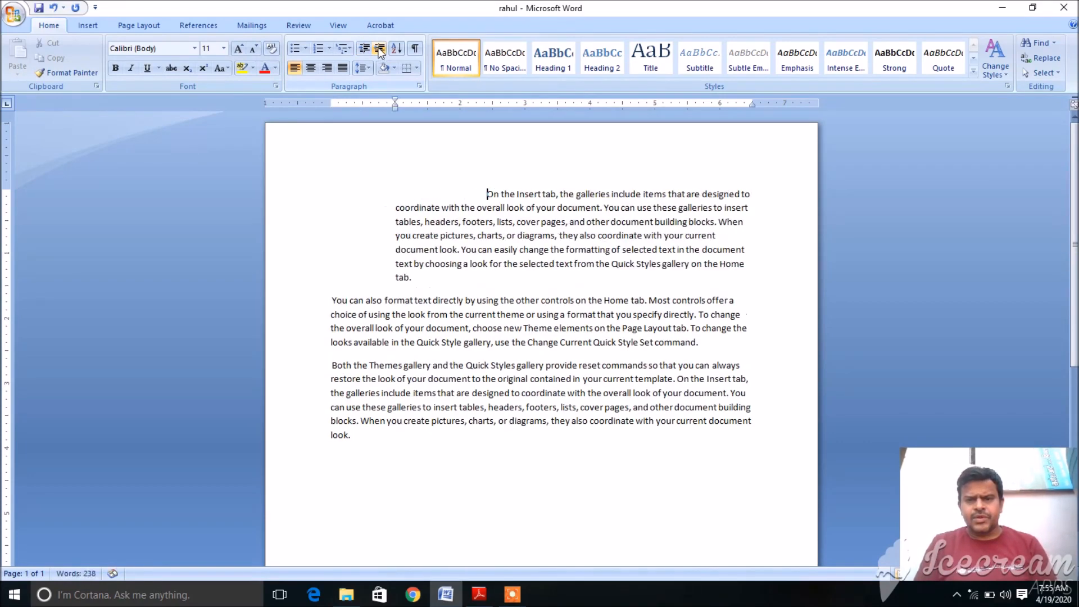
click(367, 51)
click(365, 50)
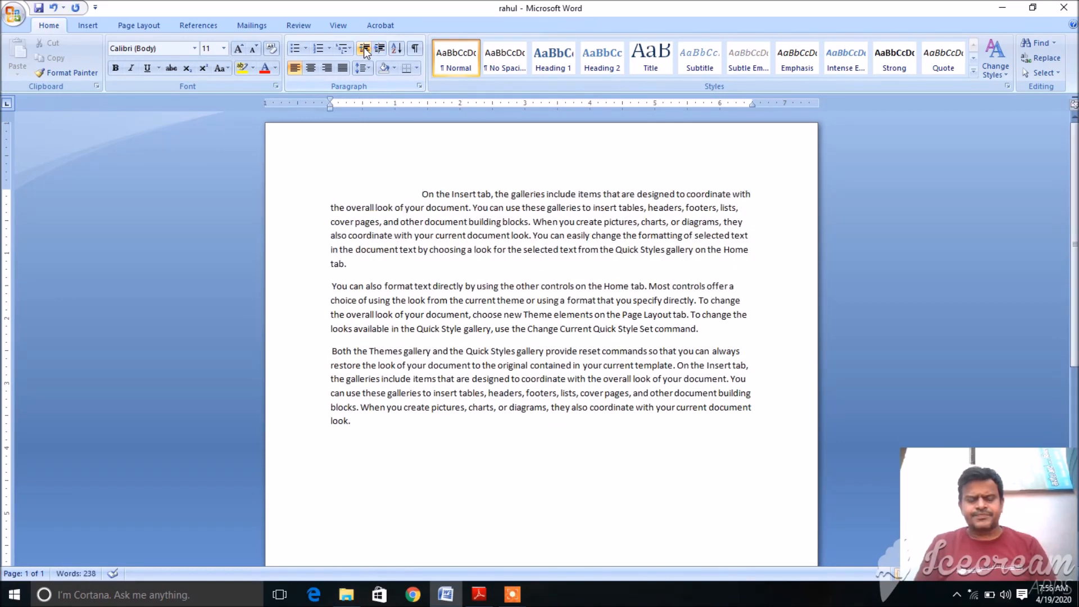
Undo the recent indentation changes to the first paragraph, including the gap before its first line
key(ctrl+m)
key(ctrl+m)
key(ctrl+shift+m)
key(ctrl+shift+m)
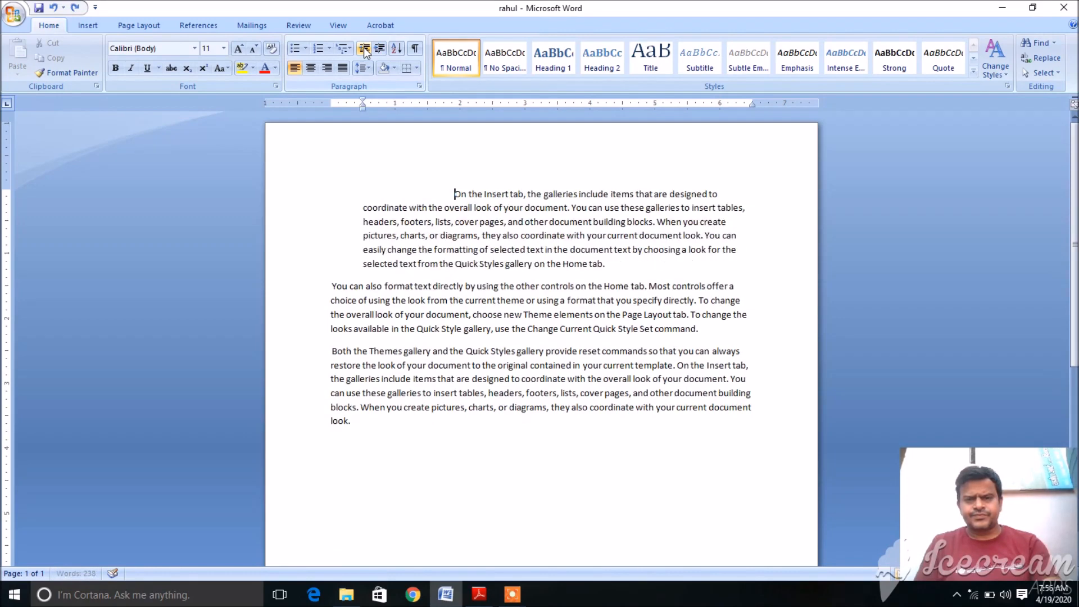
key(ctrl+z)
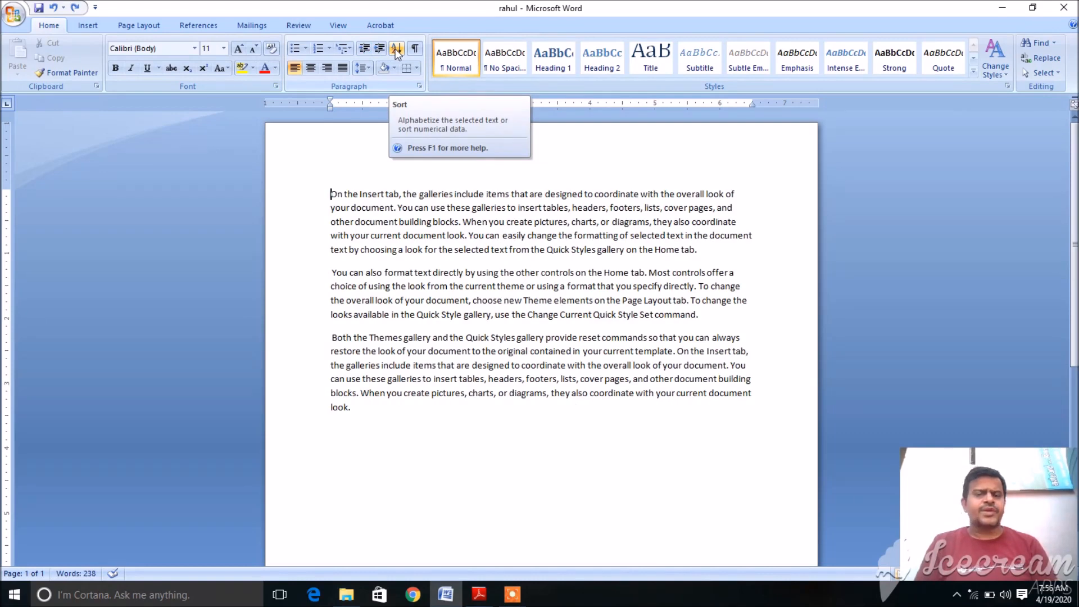
Examine the Sort Text options for all three paragraphs without applying a sort, and clear the selection
drag(331, 194, 372, 405)
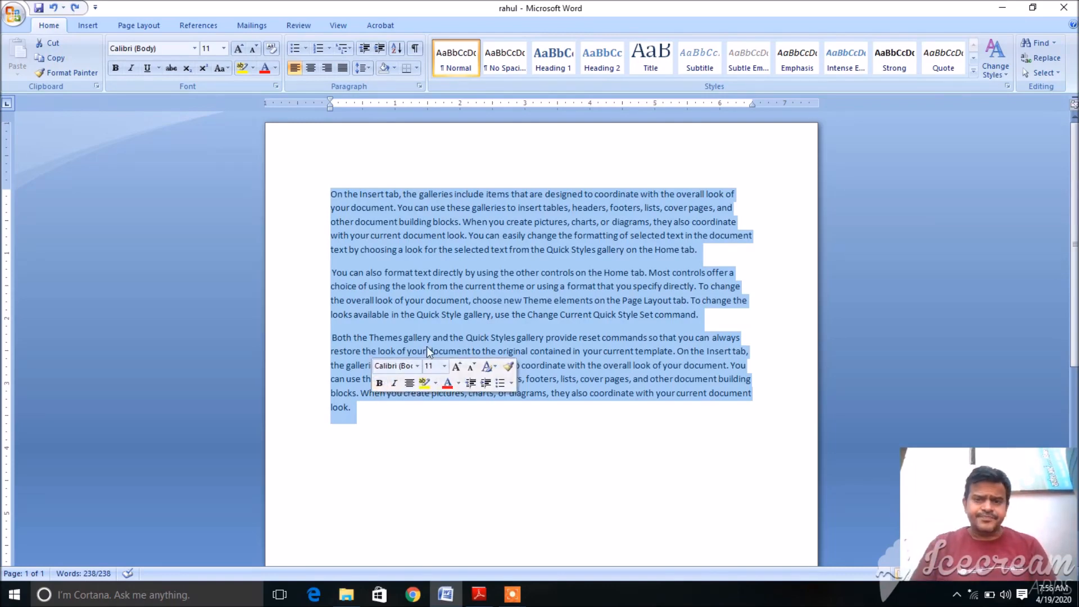
click(396, 49)
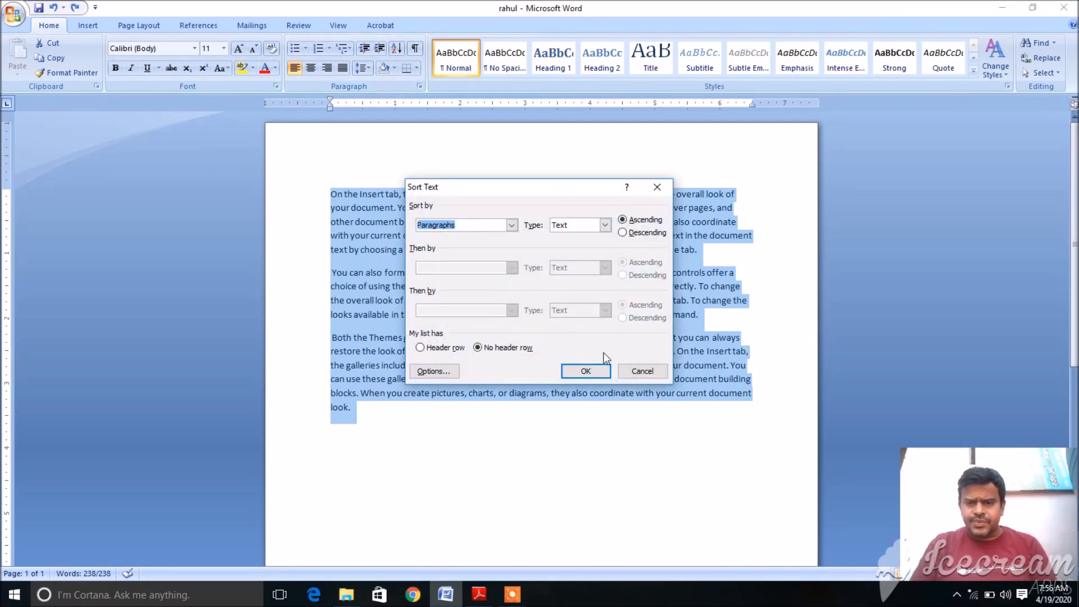
click(641, 371)
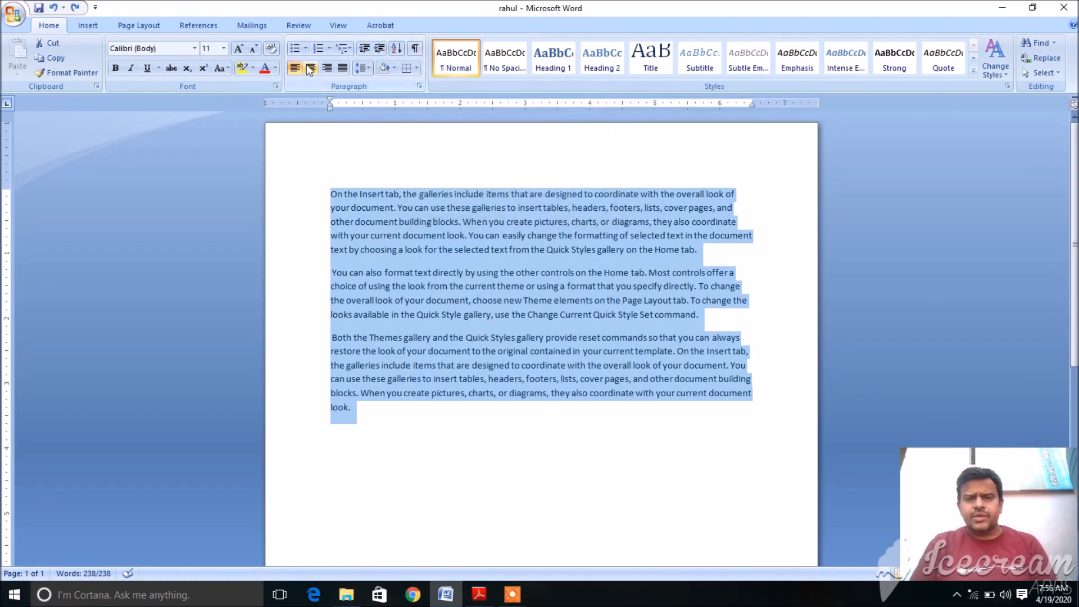
click(362, 194)
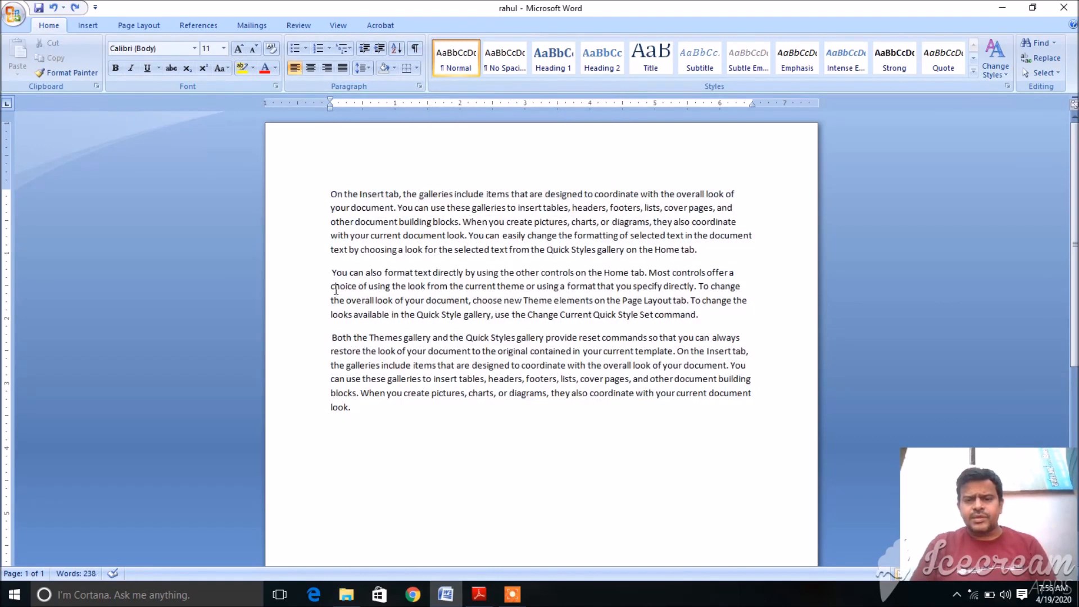
Center the second paragraph, switch it to right alignment, and clear the selection
drag(331, 274, 710, 312)
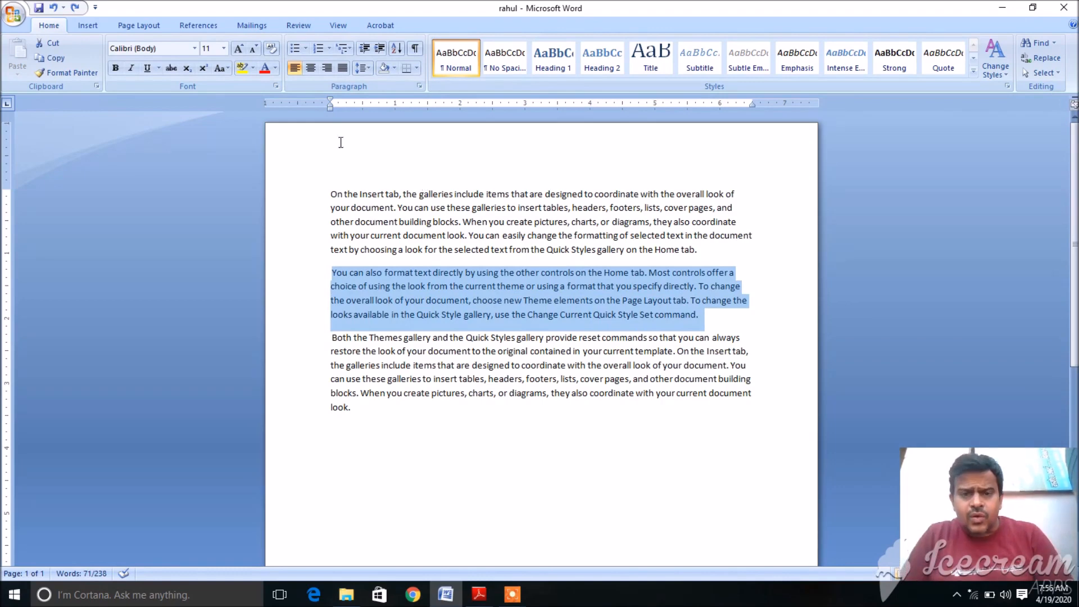
click(311, 69)
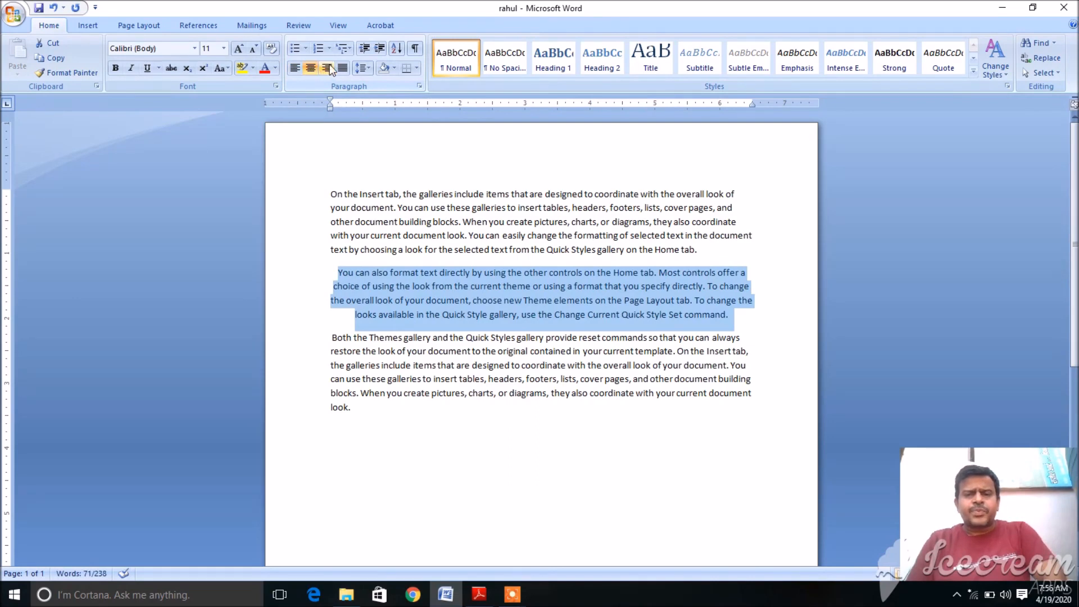
click(328, 68)
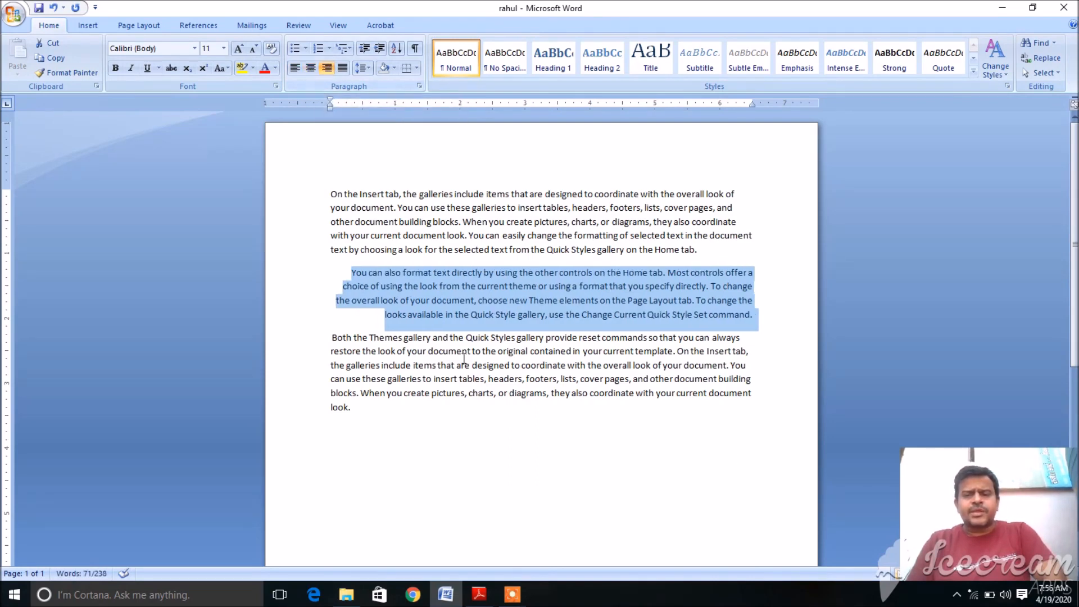
click(759, 396)
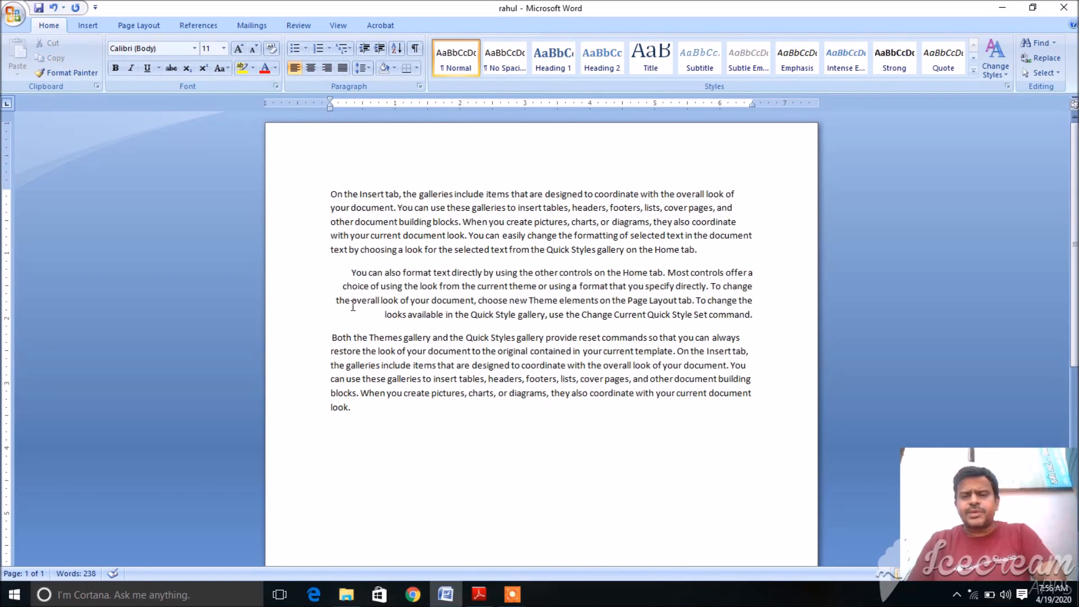
Justify the whole second paragraph so its lines align with both margins
click(353, 274)
drag(360, 279, 757, 313)
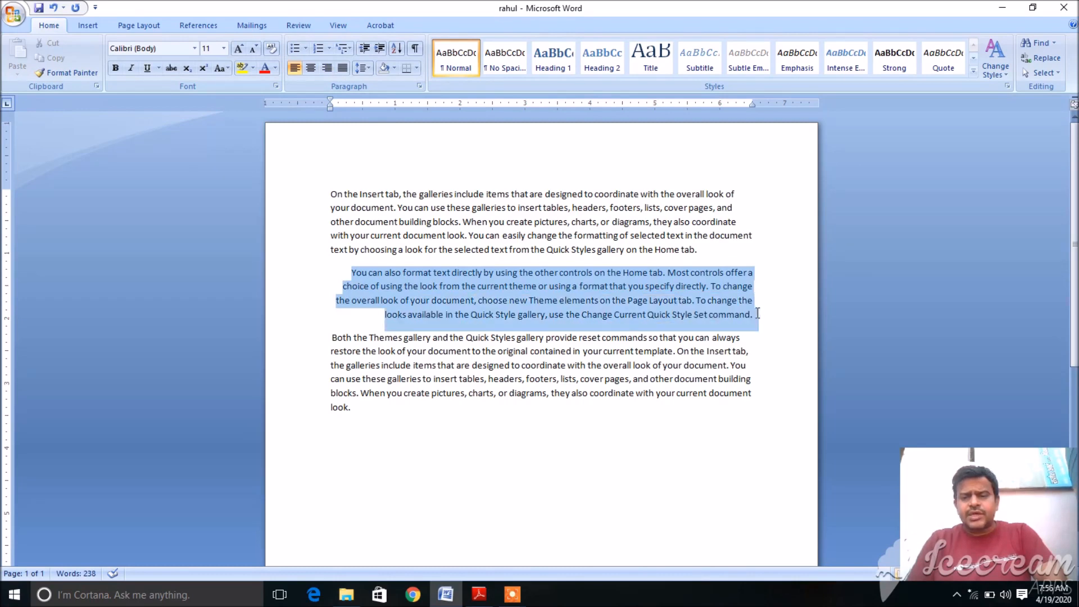
click(341, 69)
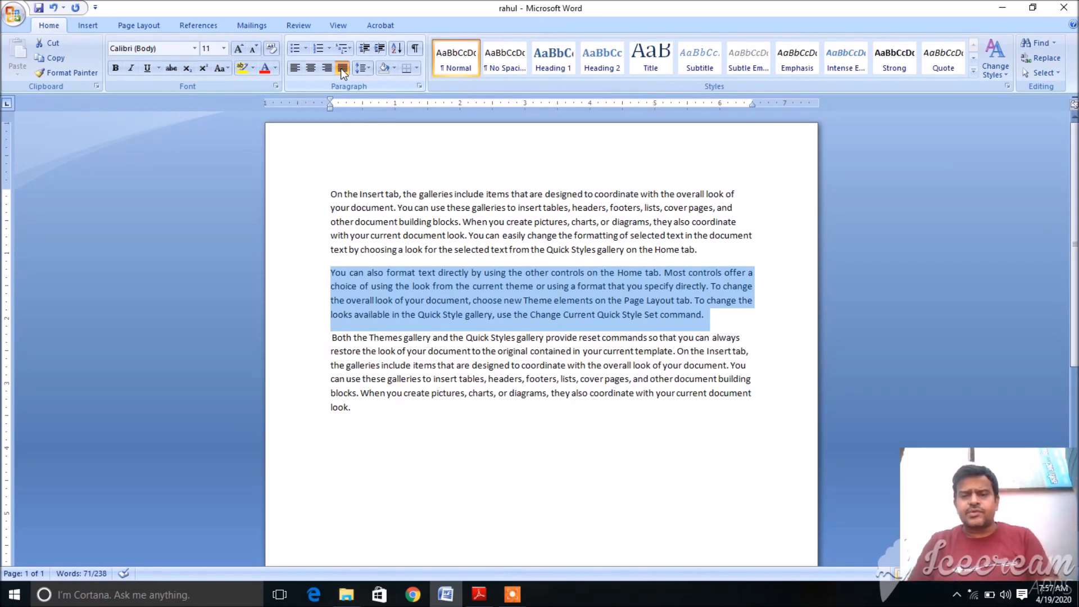
Try a line spacing of 2.5 on the second paragraph and reduce it to 1.0
click(369, 69)
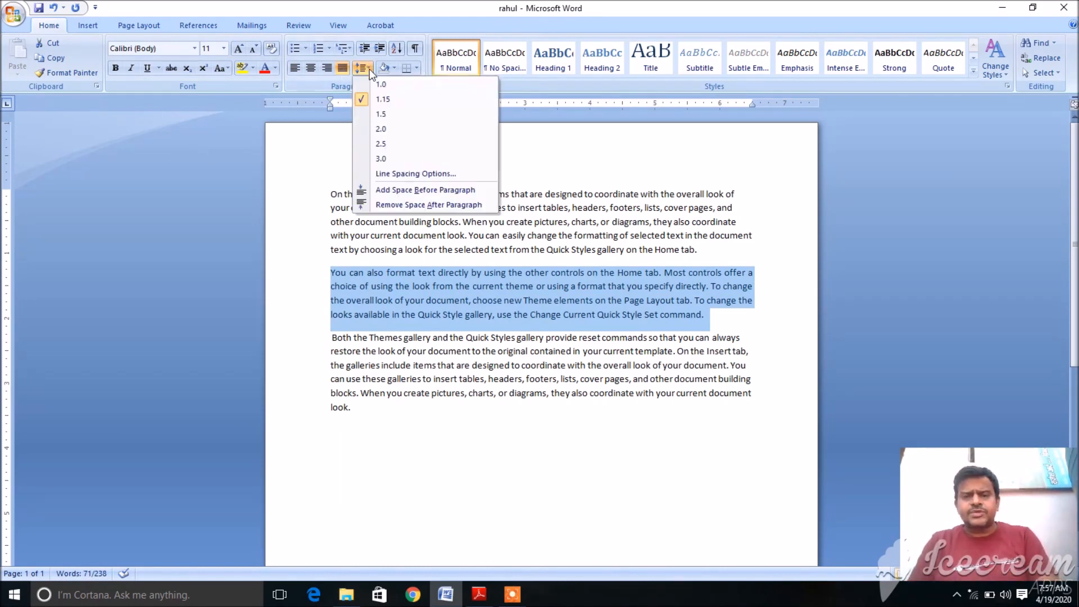
click(382, 129)
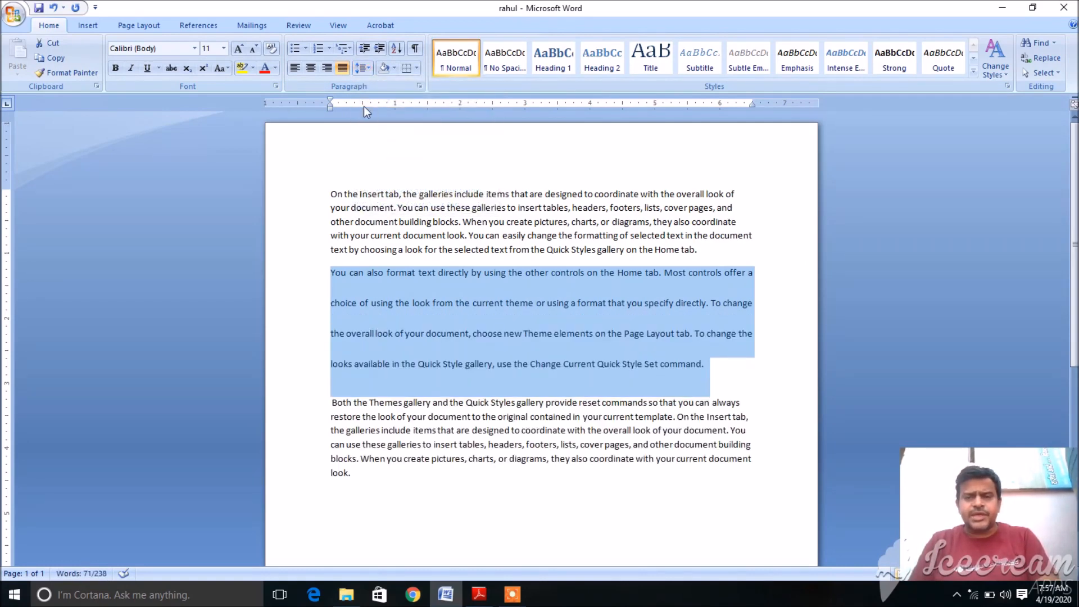
click(368, 69)
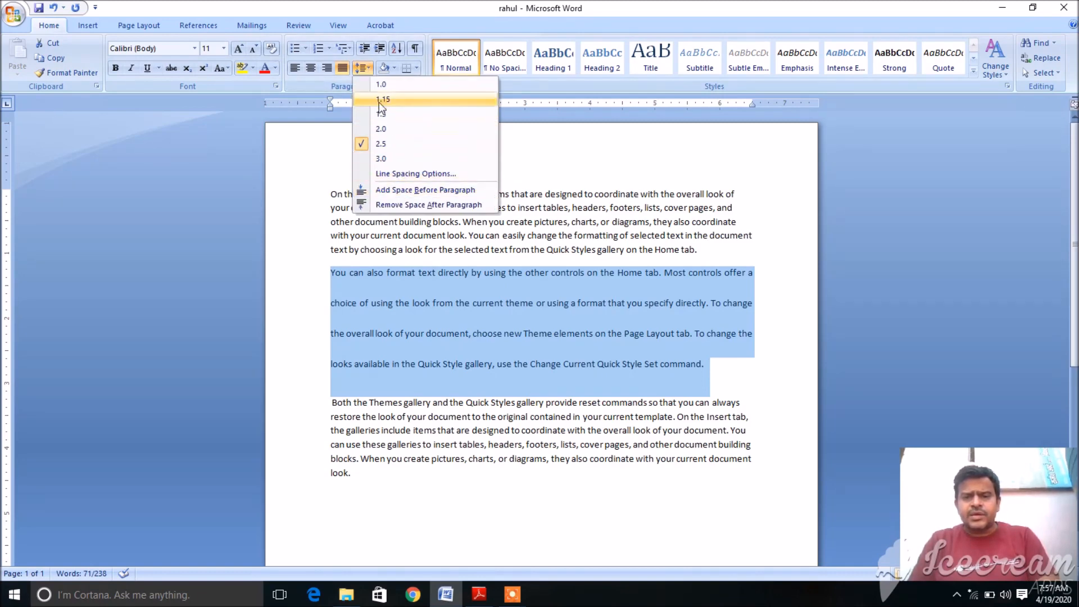
click(379, 84)
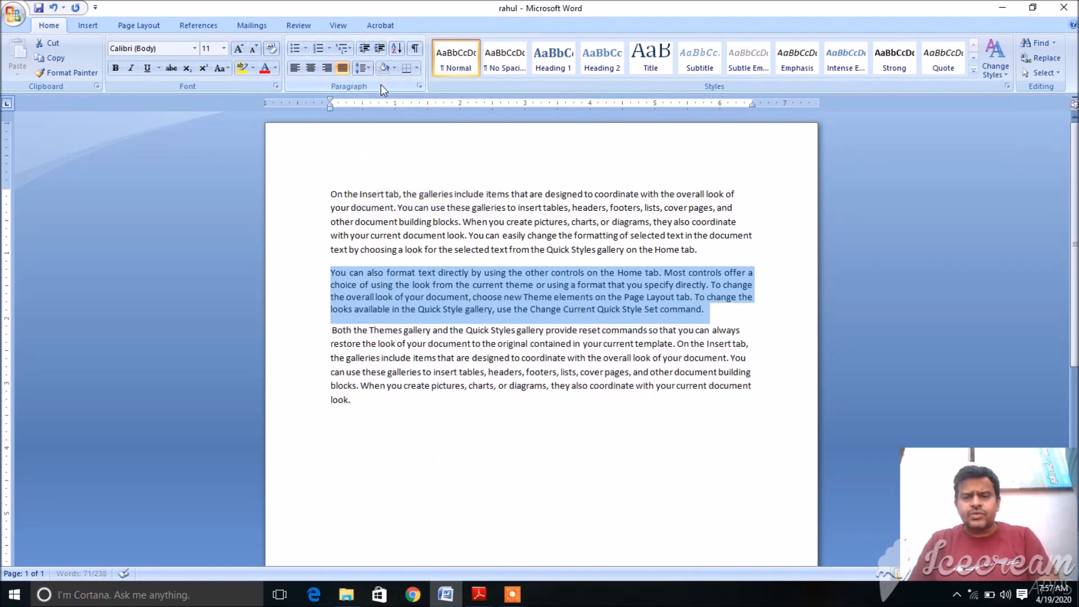